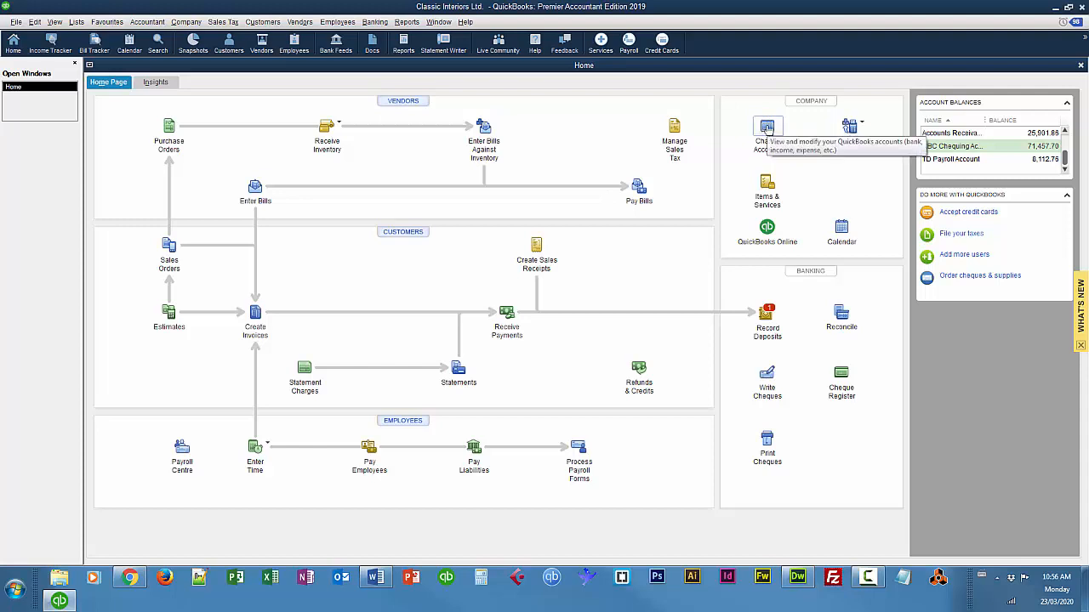
# Step: Review the RBC Chequing Account register from the chart of accounts, close it, and run a QuickReport for that account
pyautogui.click(766, 127)
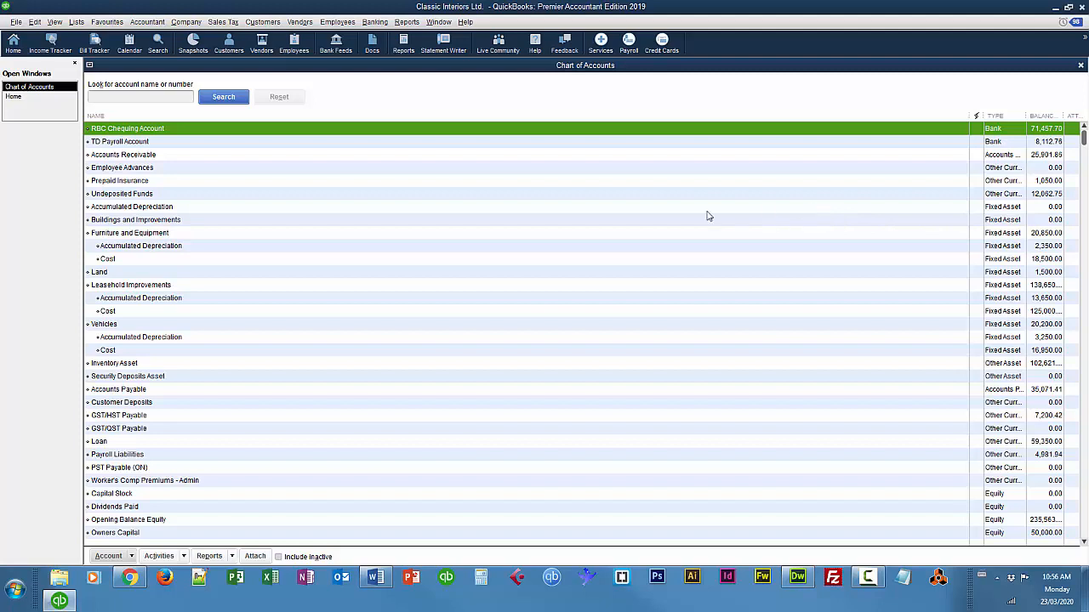
pyautogui.doubleClick(129, 133)
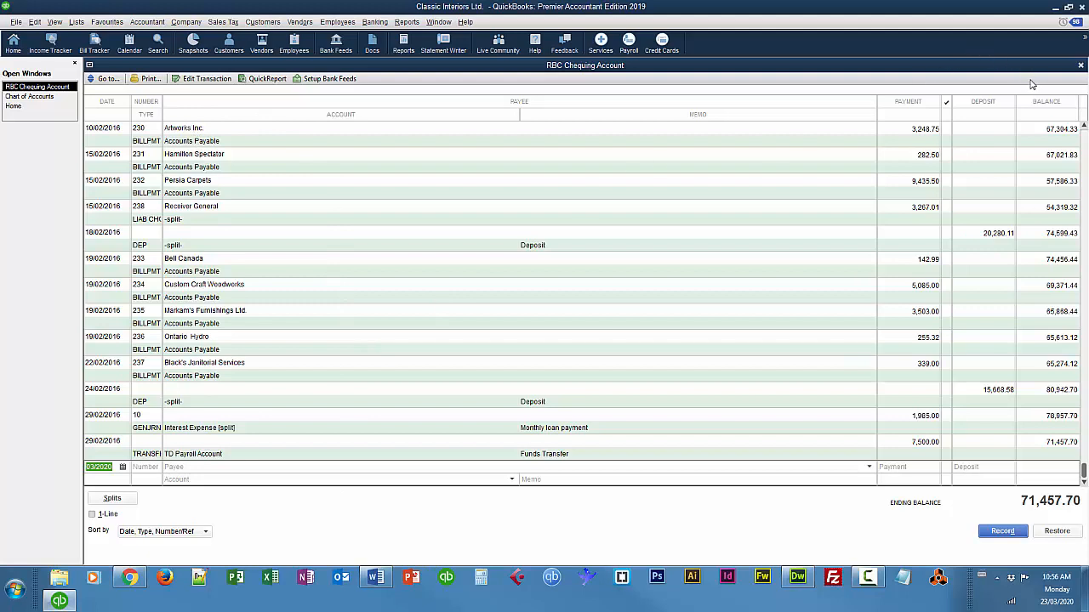
pyautogui.click(1082, 66)
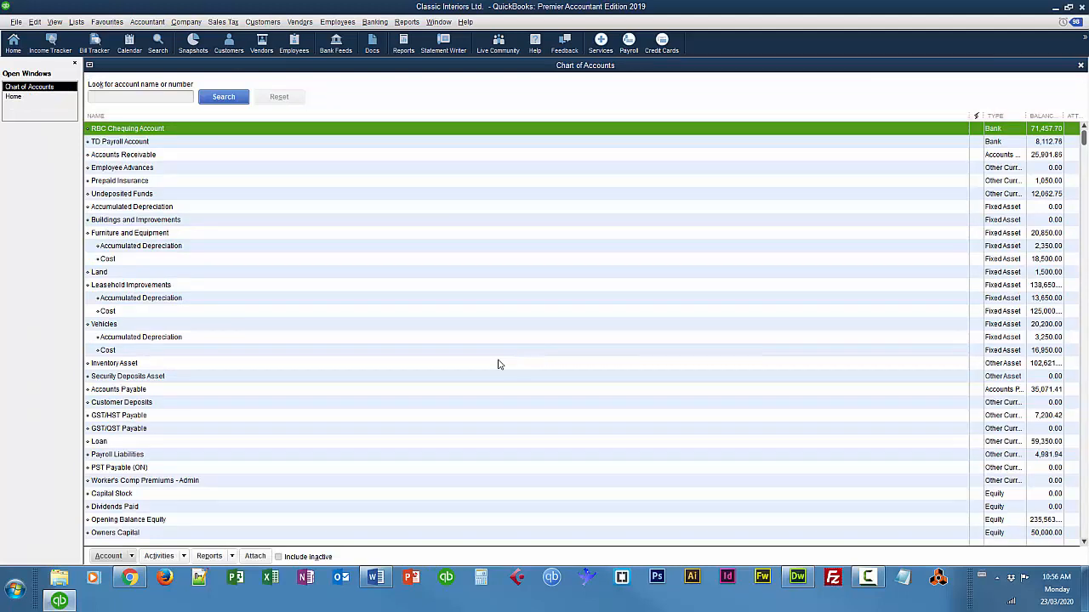
pyautogui.click(232, 557)
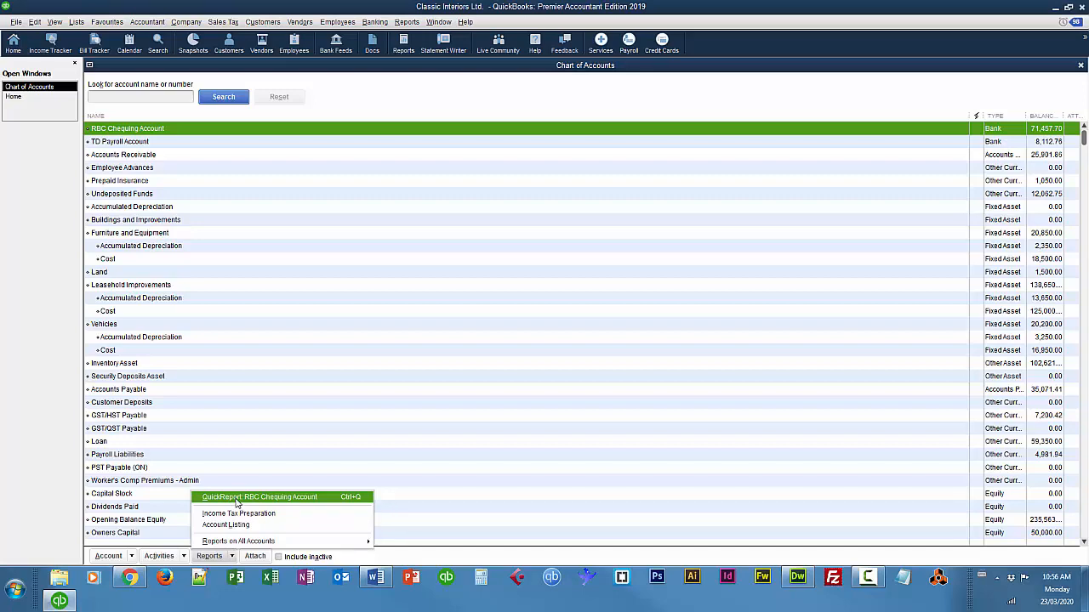
pyautogui.click(237, 498)
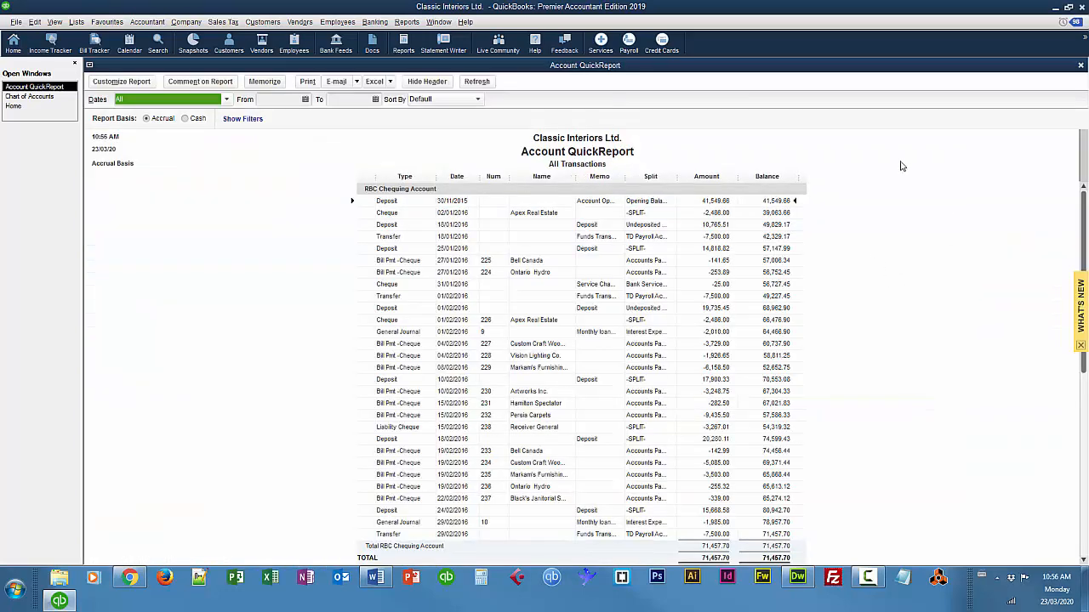
# Step: Try to limit the QuickReport to a custom date range using 01/02/2016 and 29/01/2016
pyautogui.click(285, 101)
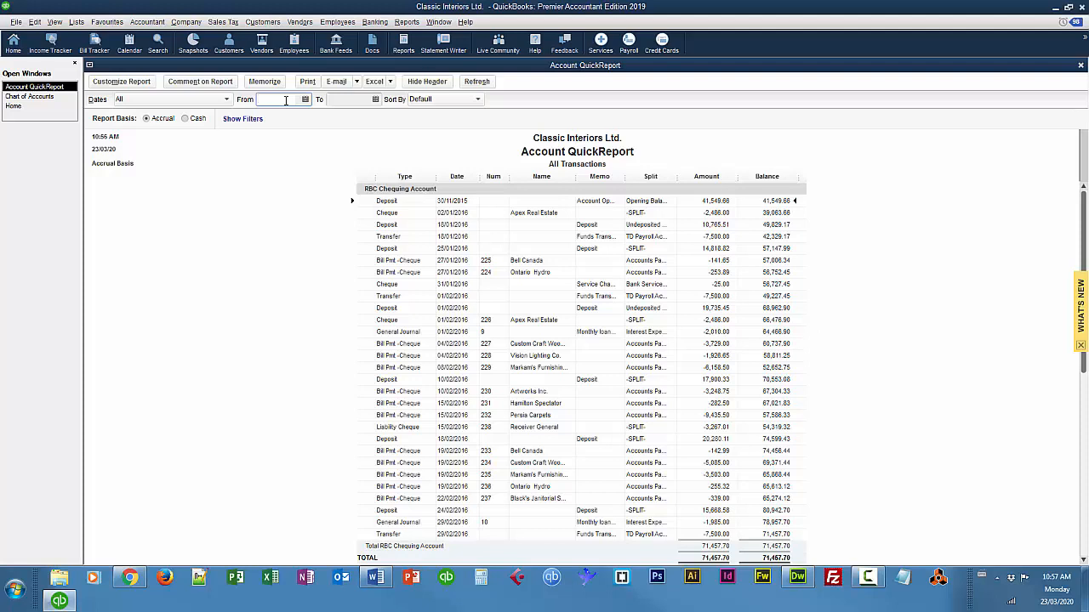
pyautogui.write('12 16')
pyautogui.press('Tab')
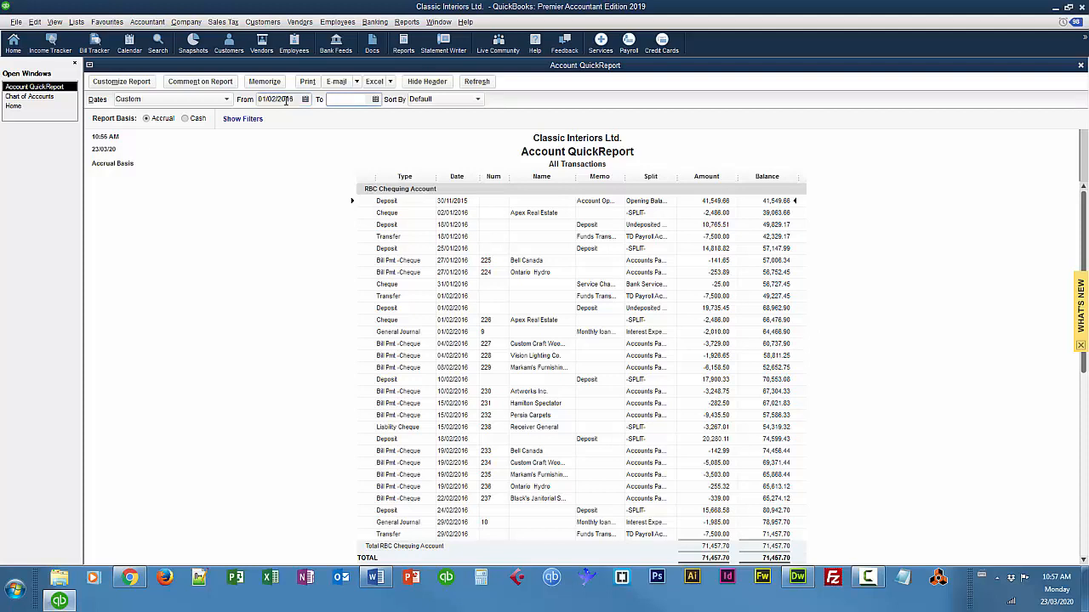
pyautogui.write('29 1 2016')
pyautogui.press('Tab')
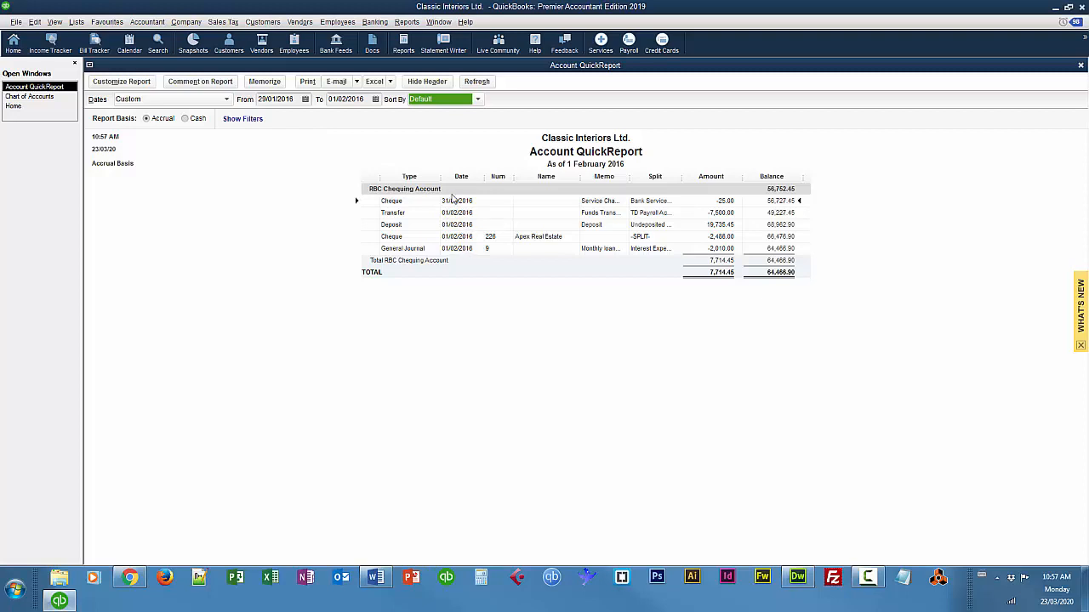
# Step: Set the QuickReport's date range from 01/02/2016 to 29/02/2016 and refresh the report
pyautogui.click(305, 99)
pyautogui.click(350, 124)
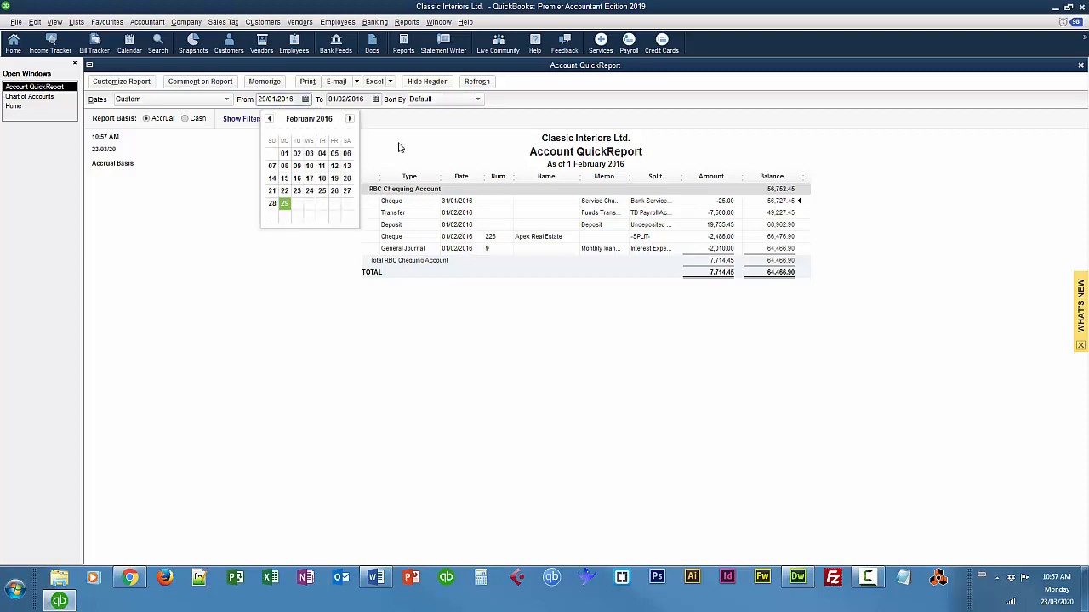
pyautogui.click(285, 153)
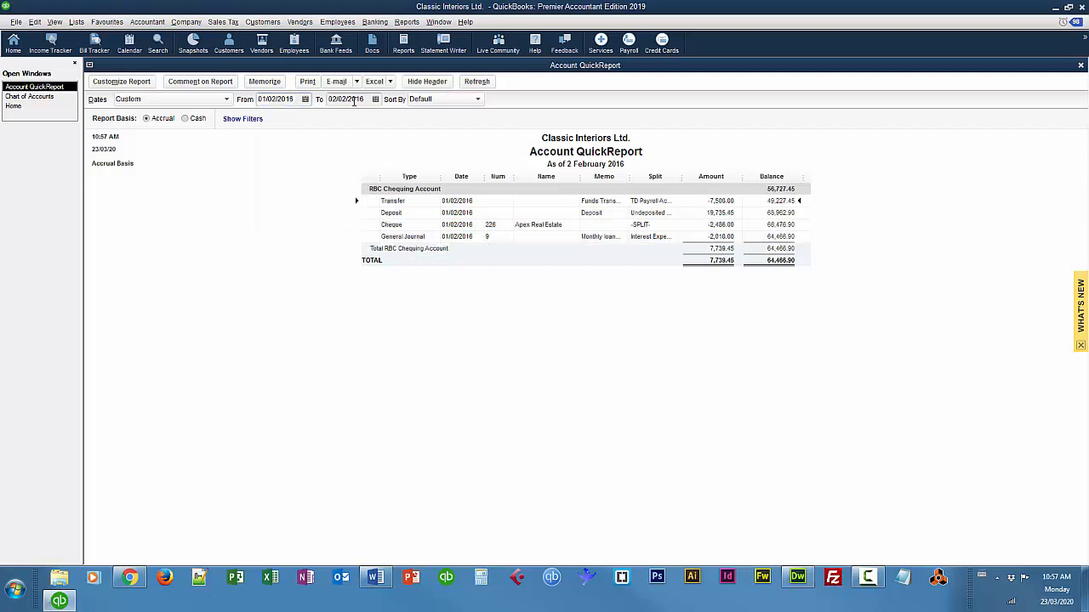
pyautogui.click(375, 99)
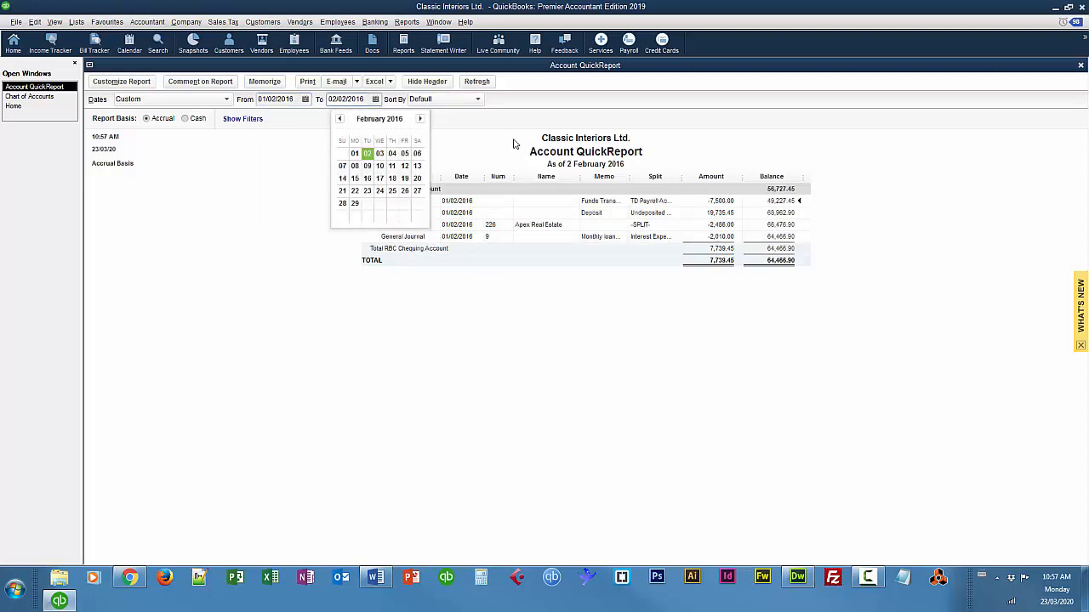
pyautogui.click(355, 203)
pyautogui.click(477, 82)
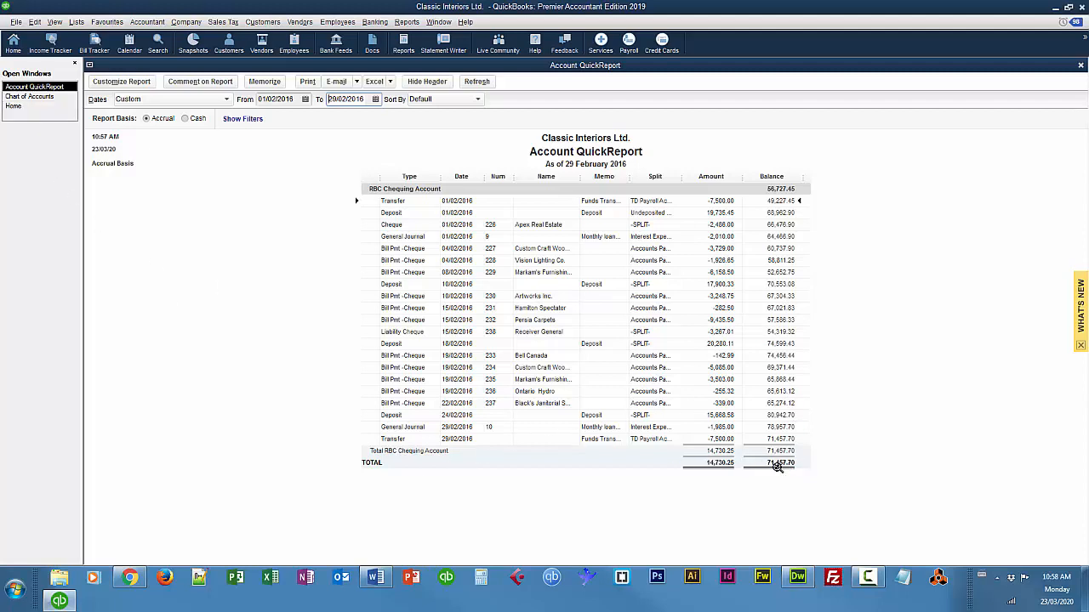
# Step: Begin a reconciliation of the RBC Chequing Account from the home page with an ending balance of 80,887.70
pyautogui.click(14, 107)
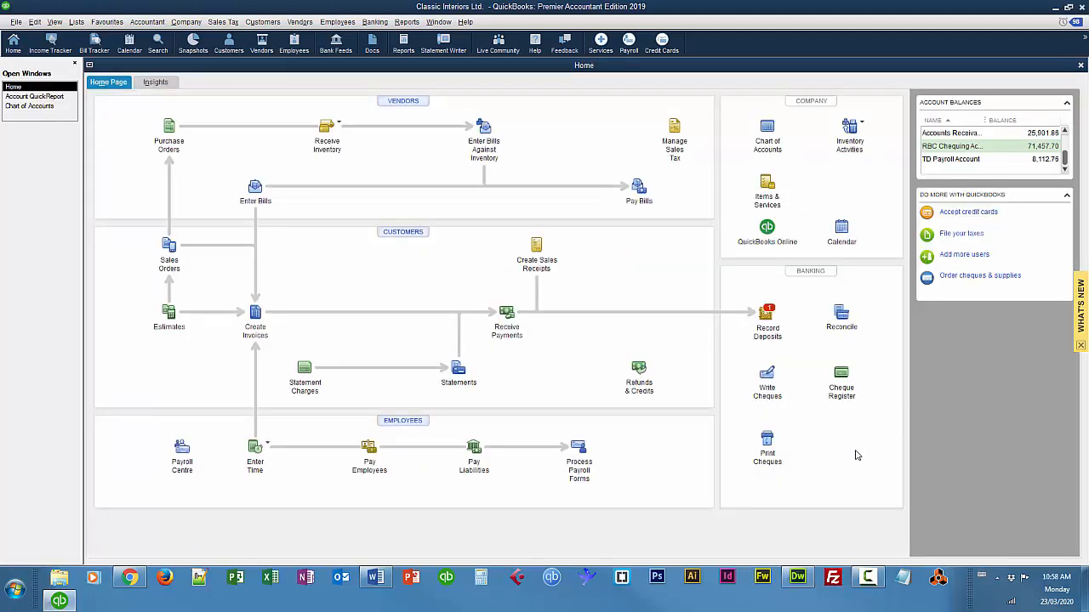
pyautogui.click(844, 316)
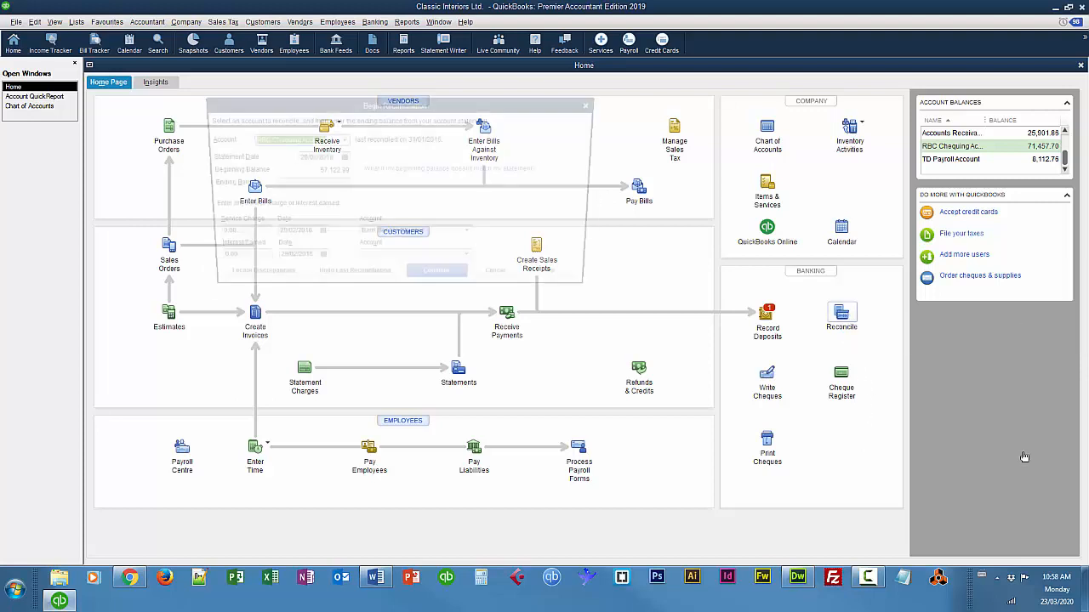
pyautogui.moveTo(459, 112); pyautogui.dragTo(658, 244)
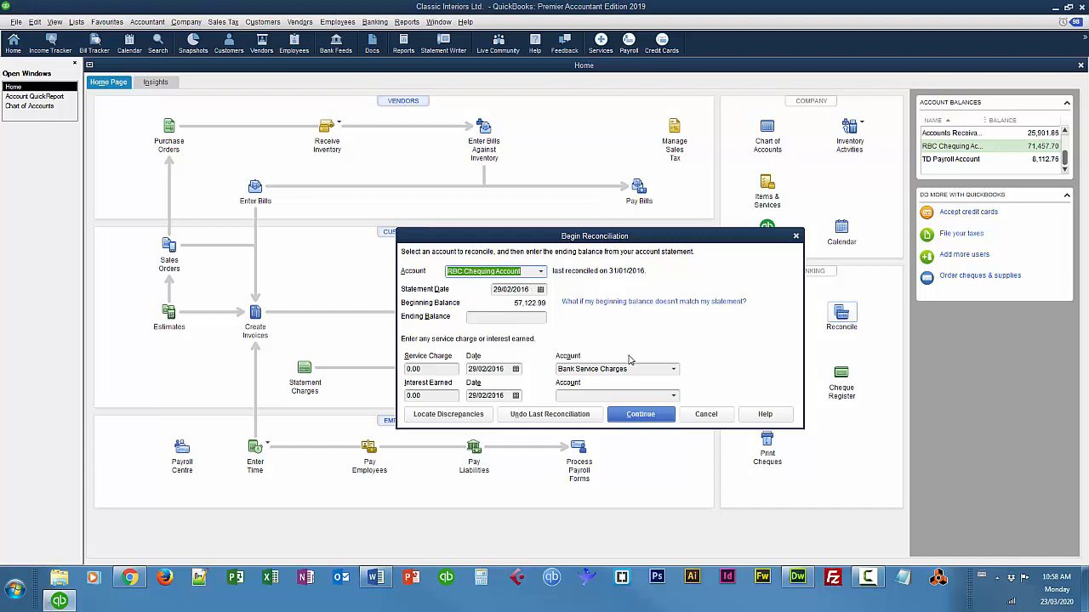
pyautogui.click(530, 322)
pyautogui.moveTo(584, 239); pyautogui.dragTo(569, 230)
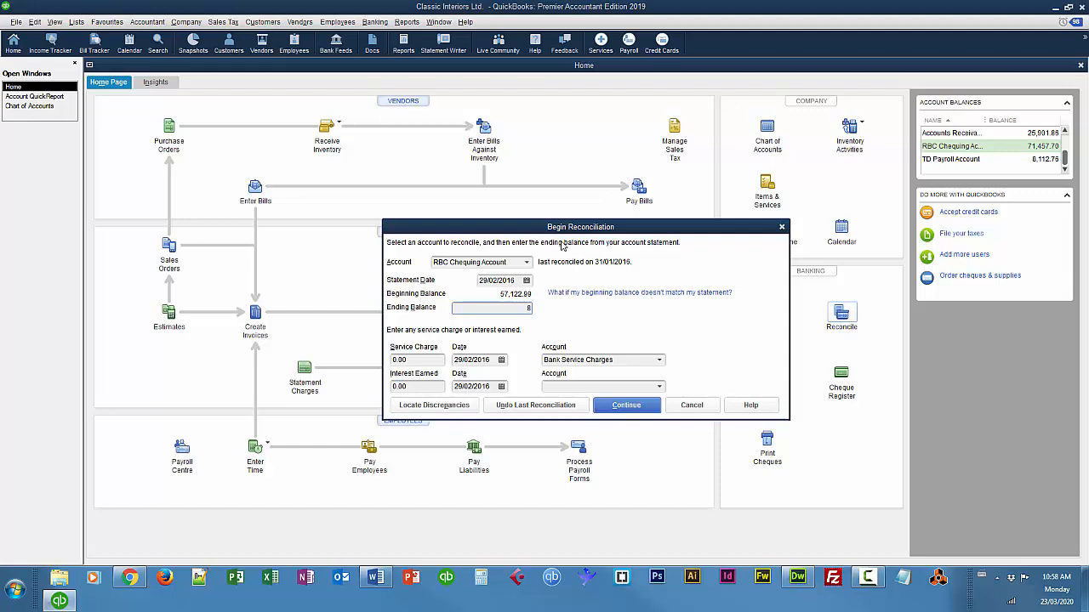
pyautogui.write('0887.7')
pyautogui.press('Tab')
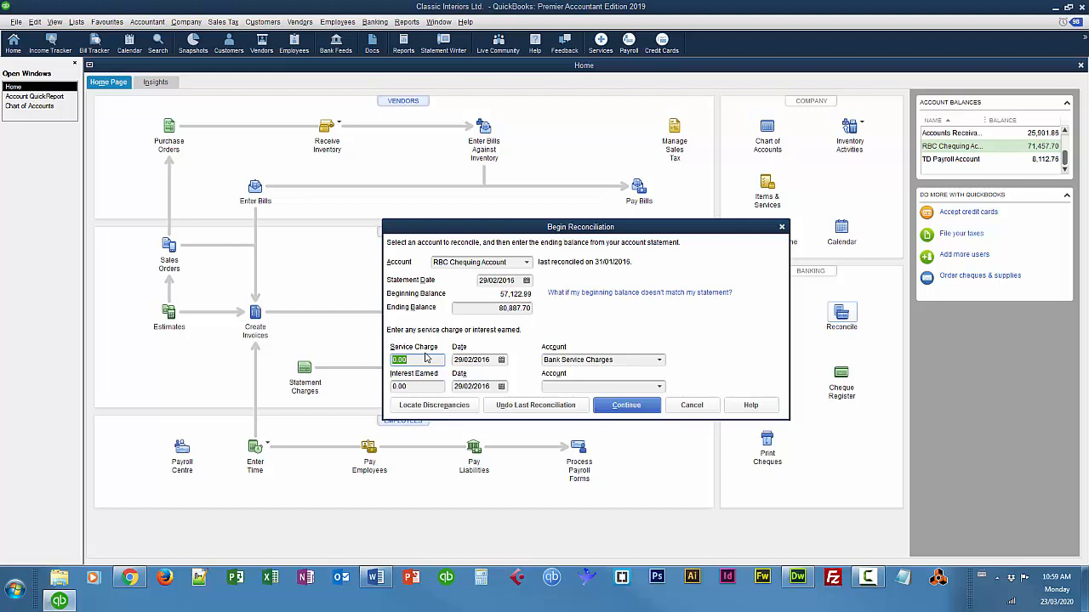
# Step: Enter a service charge of 55.00 dated 25/02/2016 and continue to the list of transactions to reconcile
pyautogui.write('55')
pyautogui.click(501, 361)
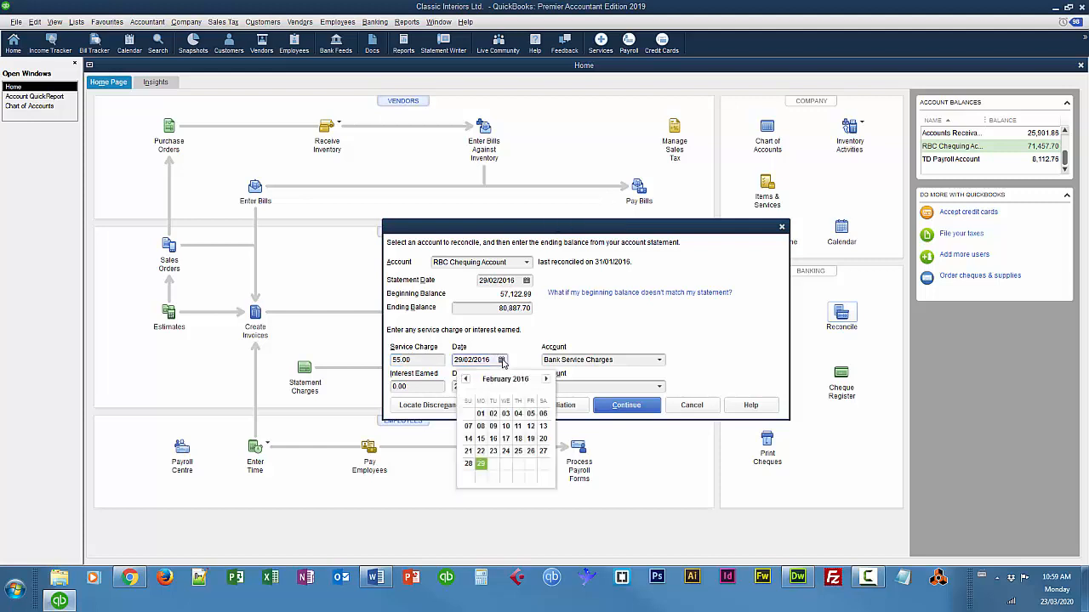
pyautogui.click(519, 453)
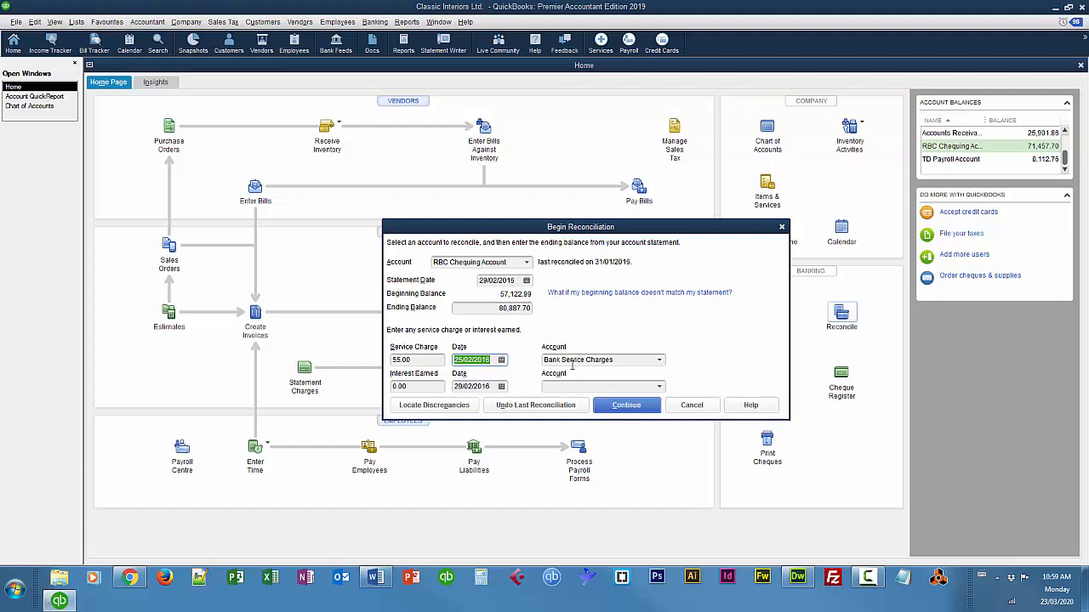
pyautogui.click(618, 411)
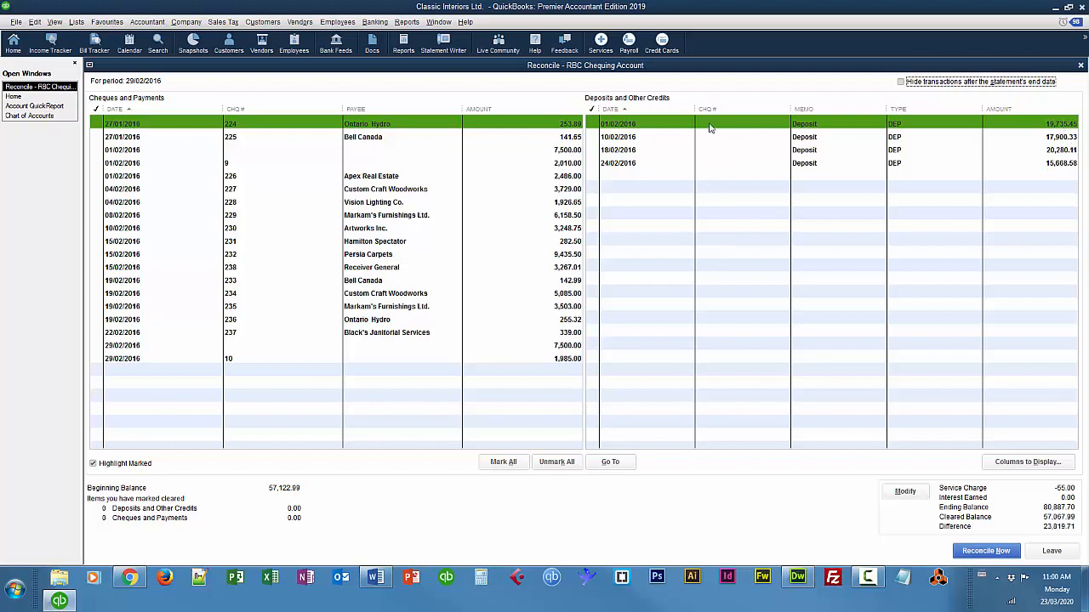
# Step: Mark as cleared the 01/02/2016 deposit, payment entry 9, the 7,500.00 payment of 01/02/2016, and cheques 226, 224, 225 and 229
pyautogui.click(592, 124)
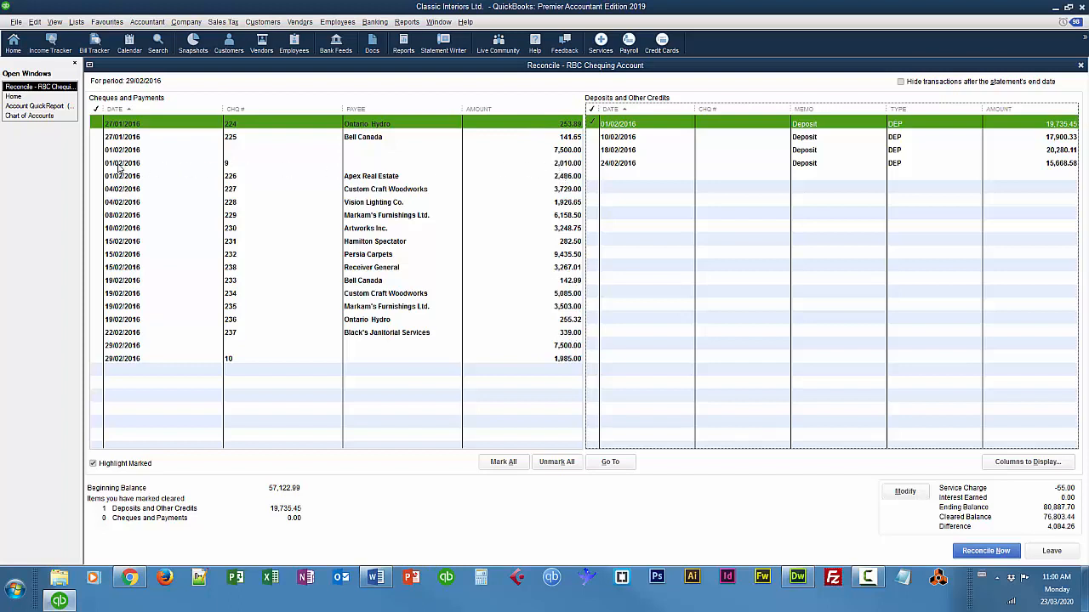
pyautogui.click(96, 163)
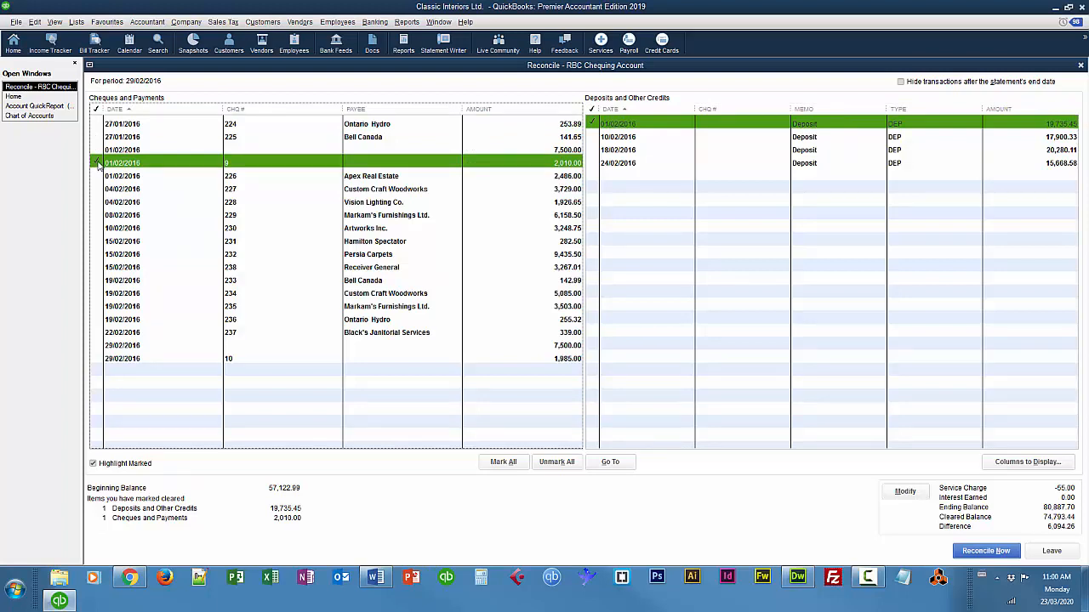
pyautogui.click(96, 150)
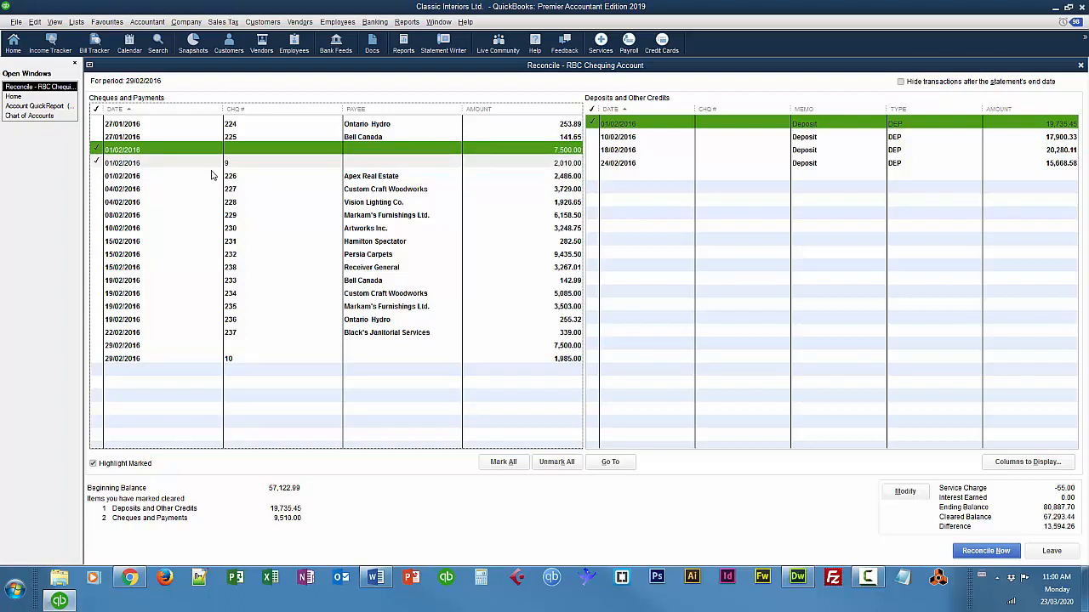
pyautogui.click(98, 176)
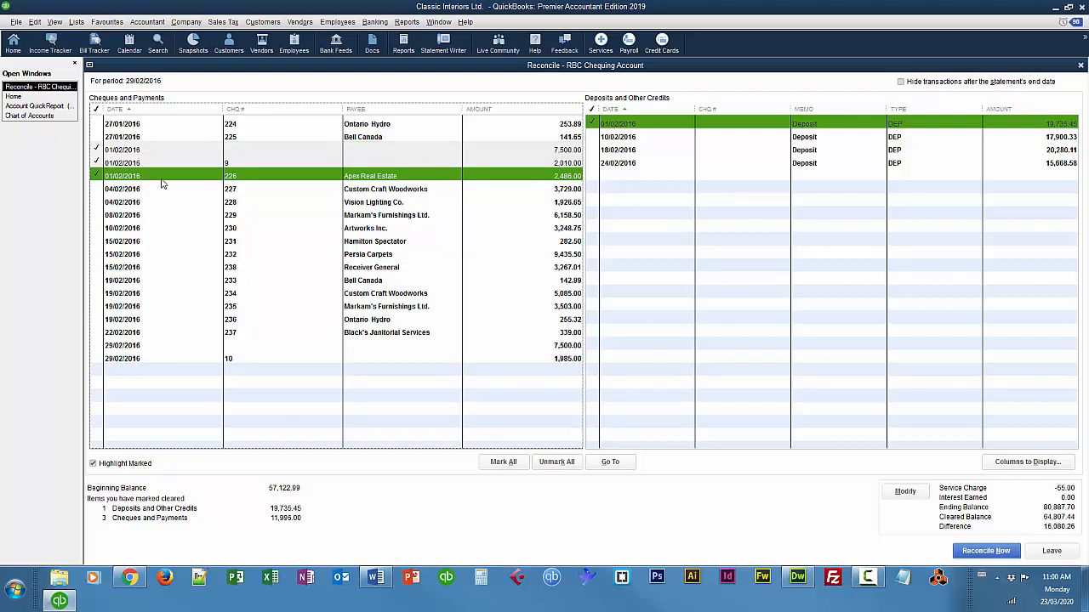
pyautogui.click(97, 124)
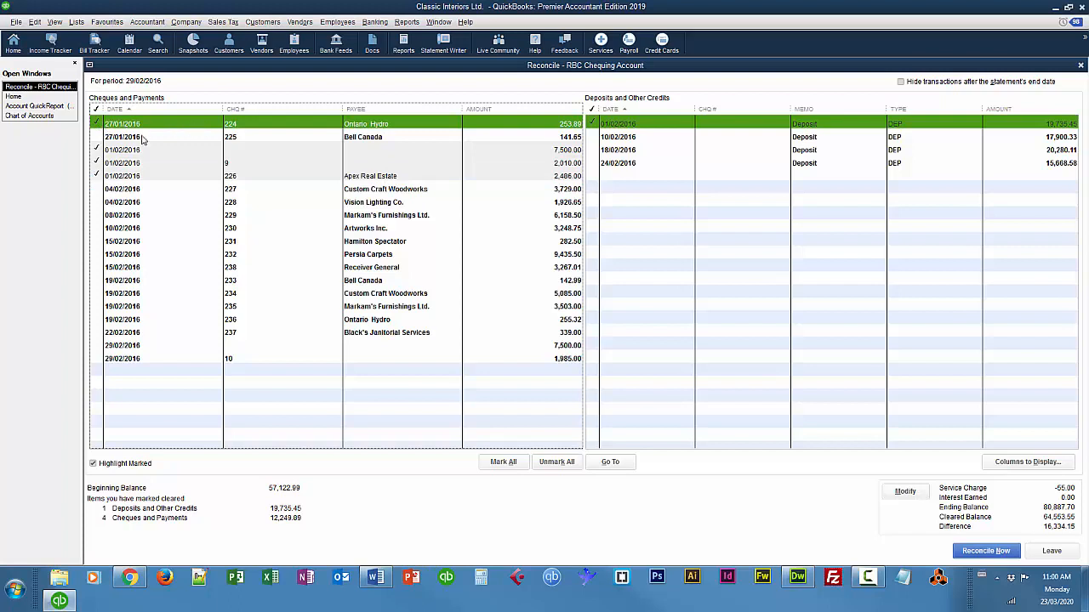
pyautogui.click(98, 137)
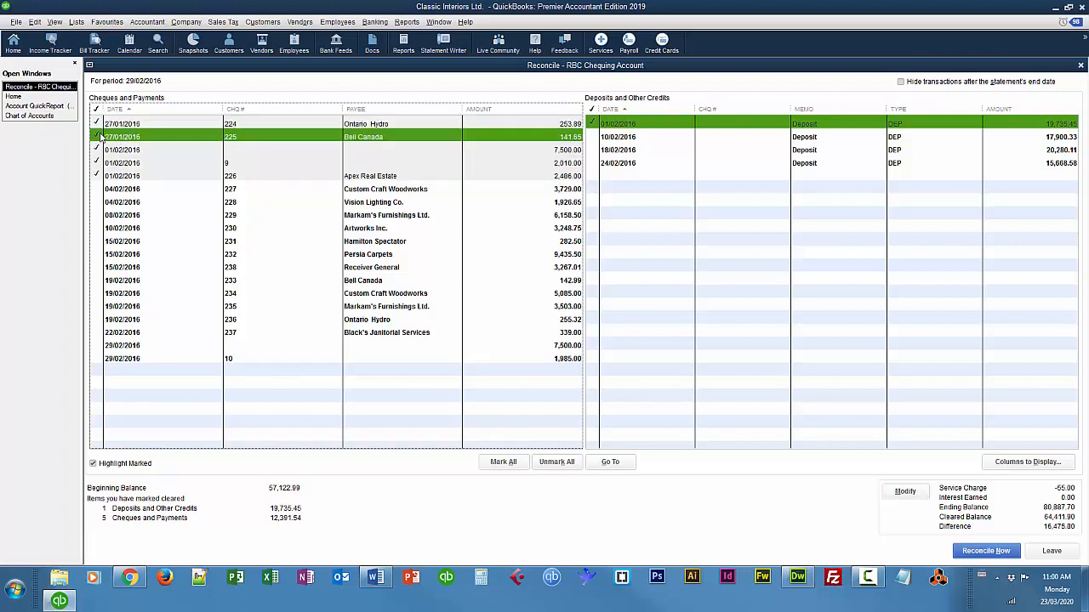
pyautogui.click(98, 216)
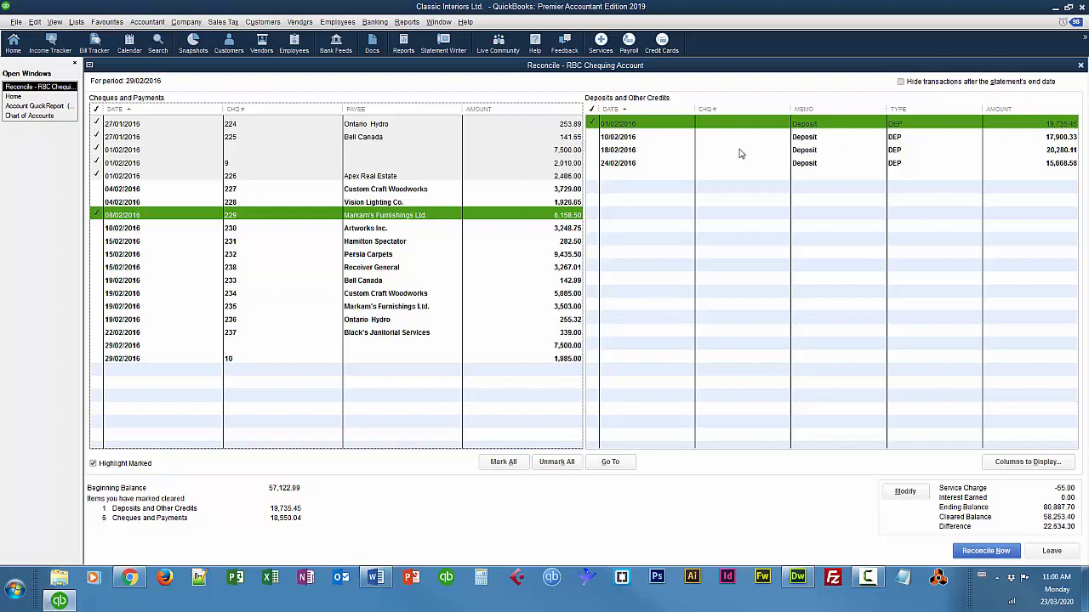
# Step: Mark as cleared the 10/02/2016 and 18/02/2016 deposits and cheques 227, 228, 230, 238, 231 and 232
pyautogui.click(599, 138)
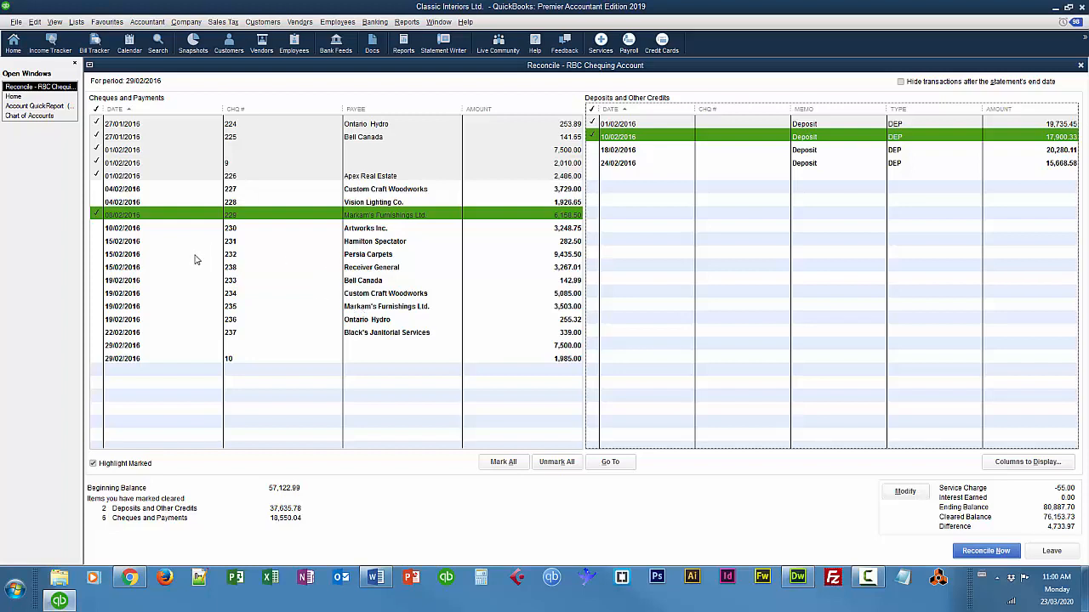
pyautogui.click(98, 190)
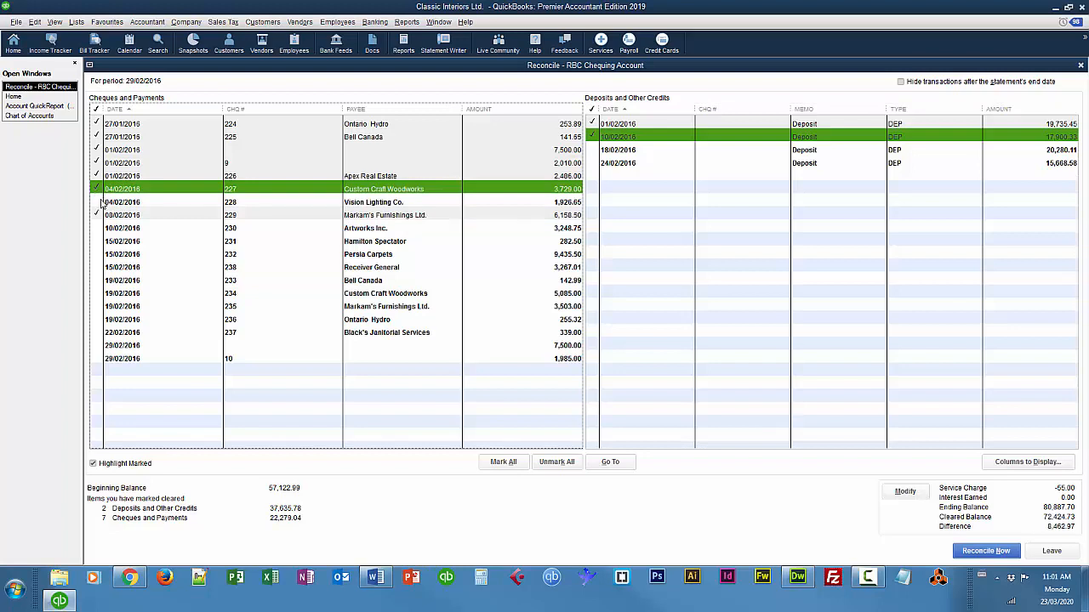
pyautogui.click(98, 202)
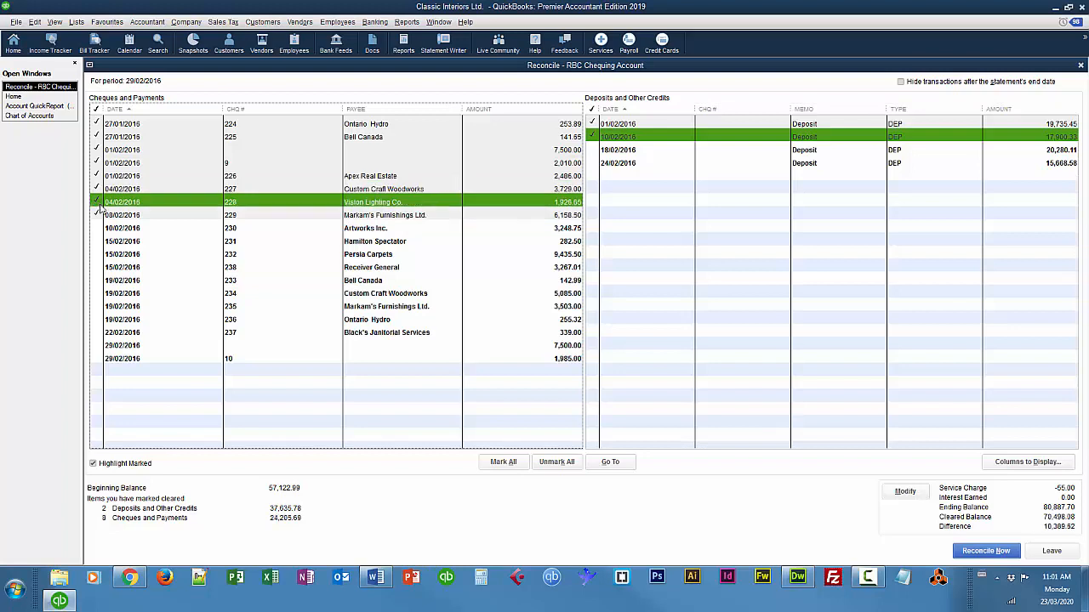
pyautogui.click(97, 228)
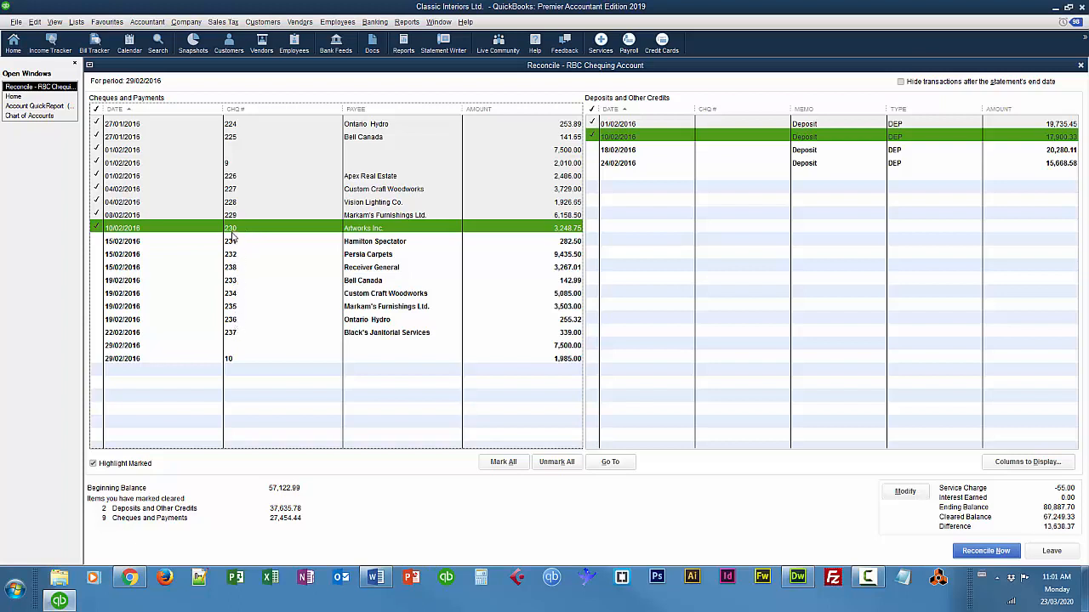
pyautogui.click(96, 268)
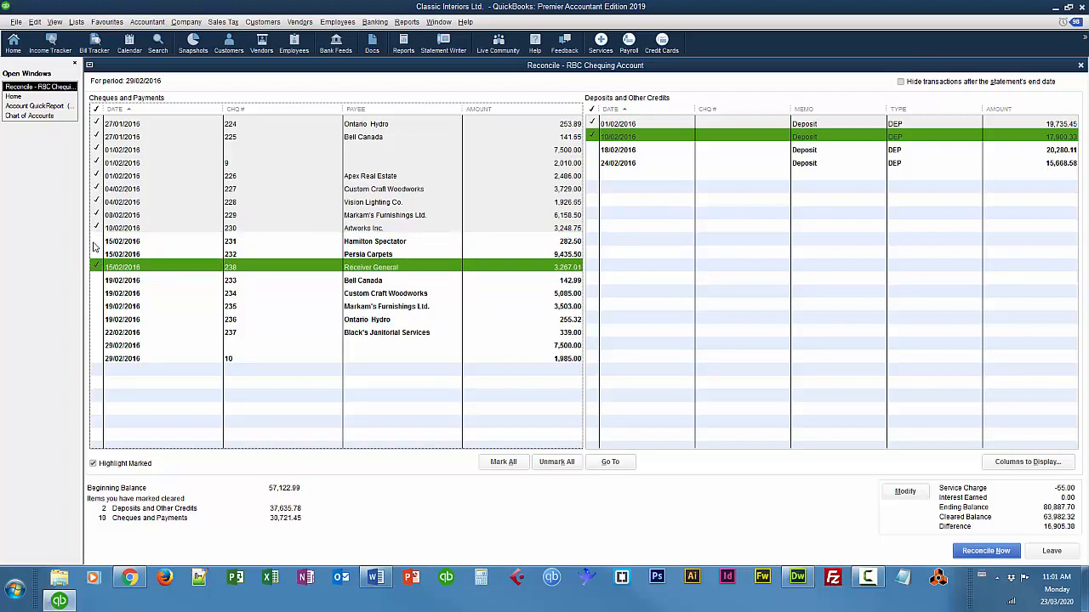
pyautogui.click(96, 243)
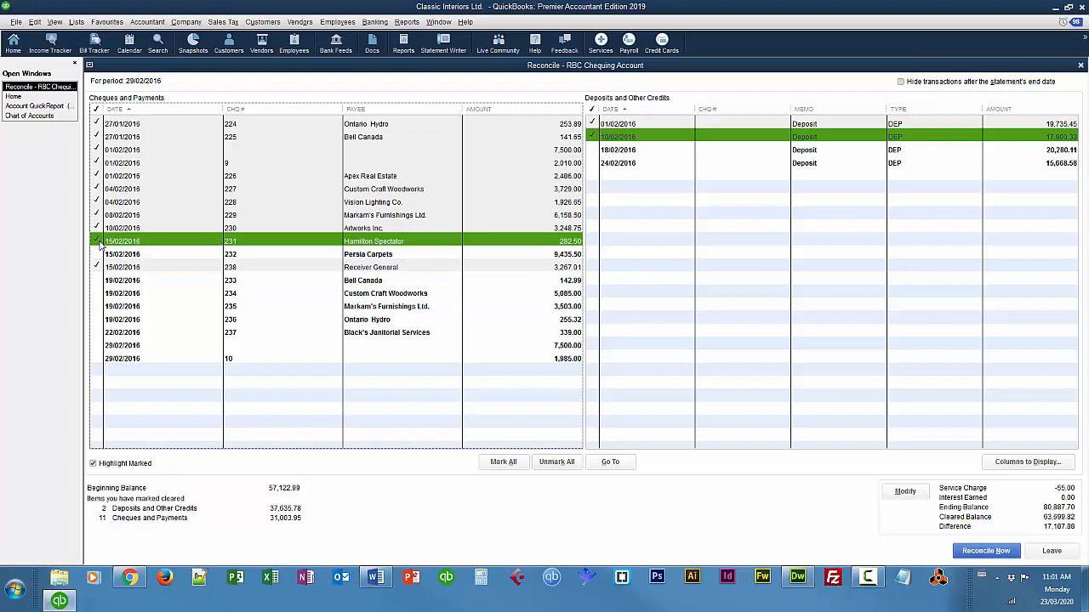
pyautogui.click(99, 255)
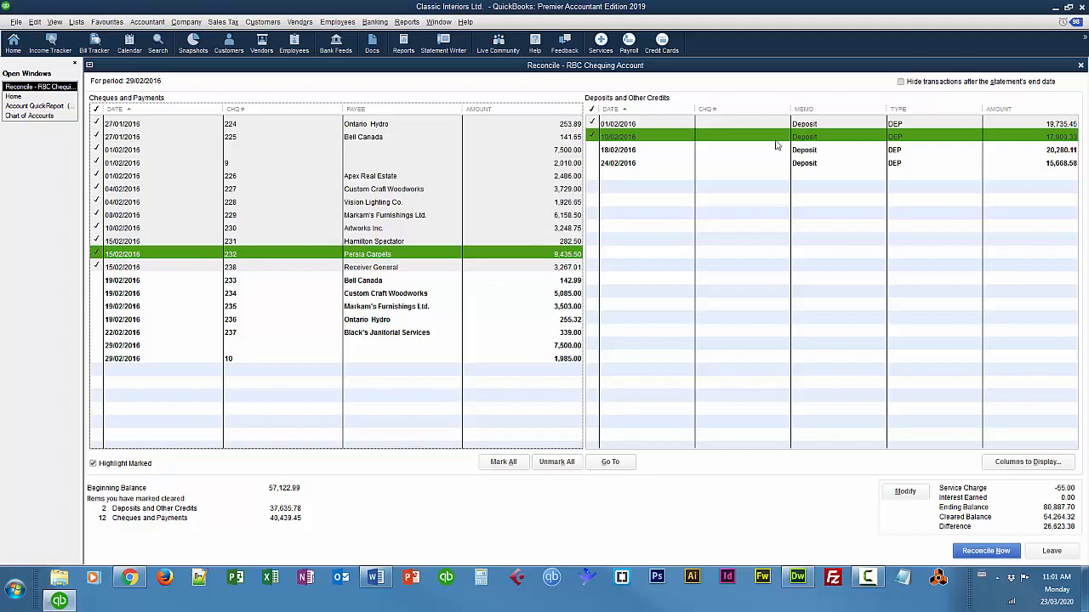
pyautogui.click(593, 151)
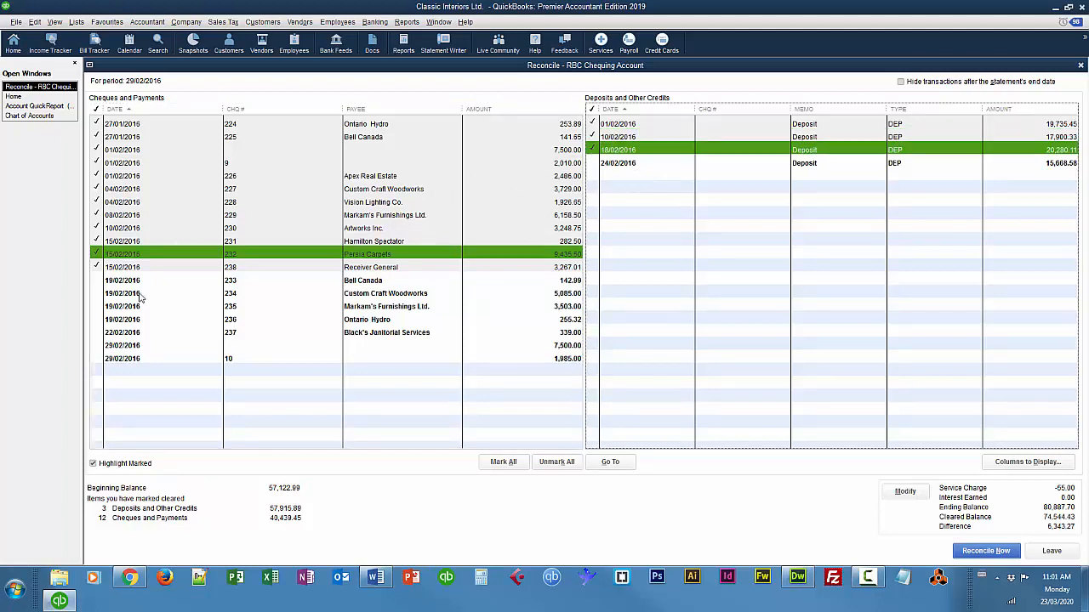
# Step: Mark as cleared cheques 234, 236, 233 and 235, the 24/02/2016 deposit, and cheque 237
pyautogui.click(97, 293)
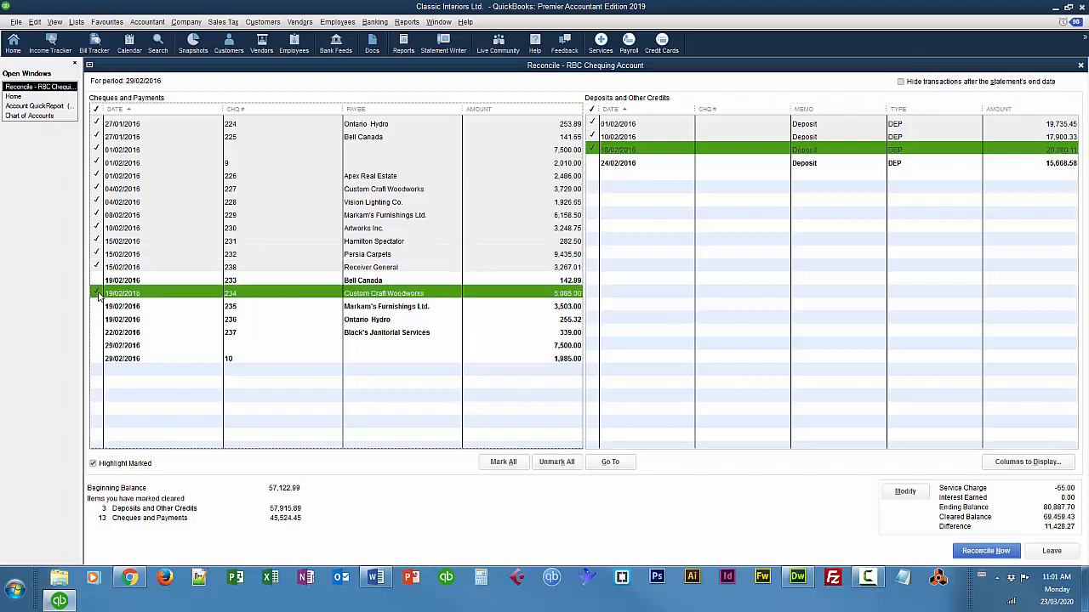
pyautogui.click(97, 320)
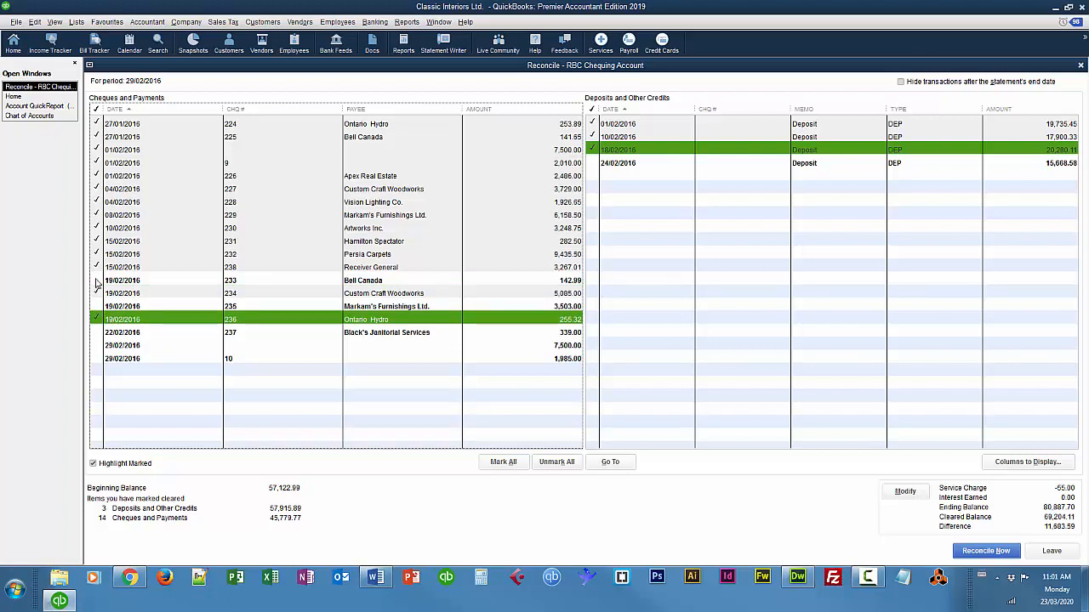
pyautogui.click(98, 280)
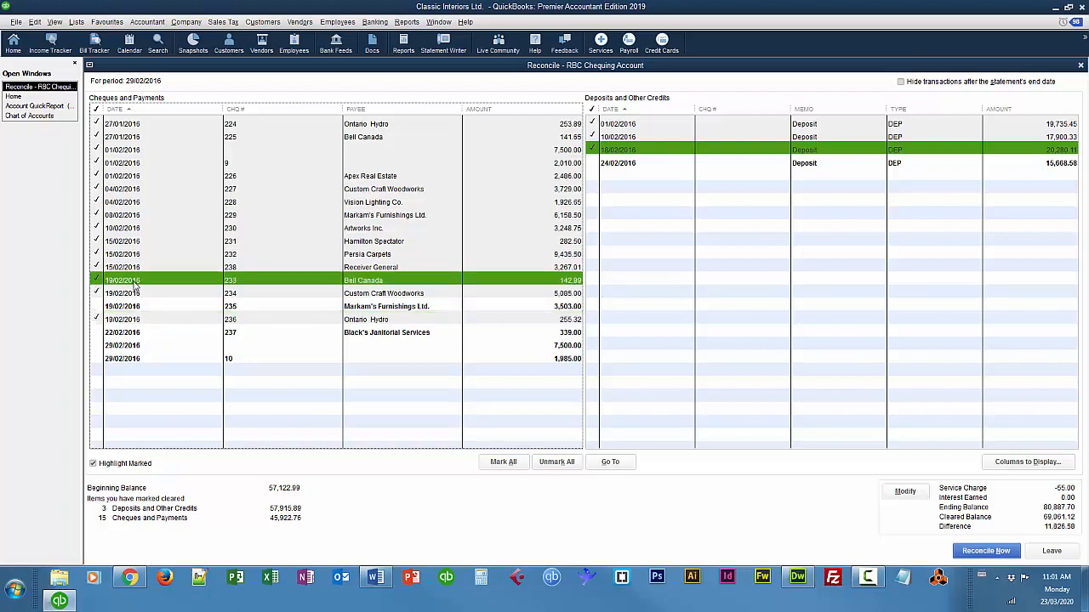
pyautogui.click(124, 308)
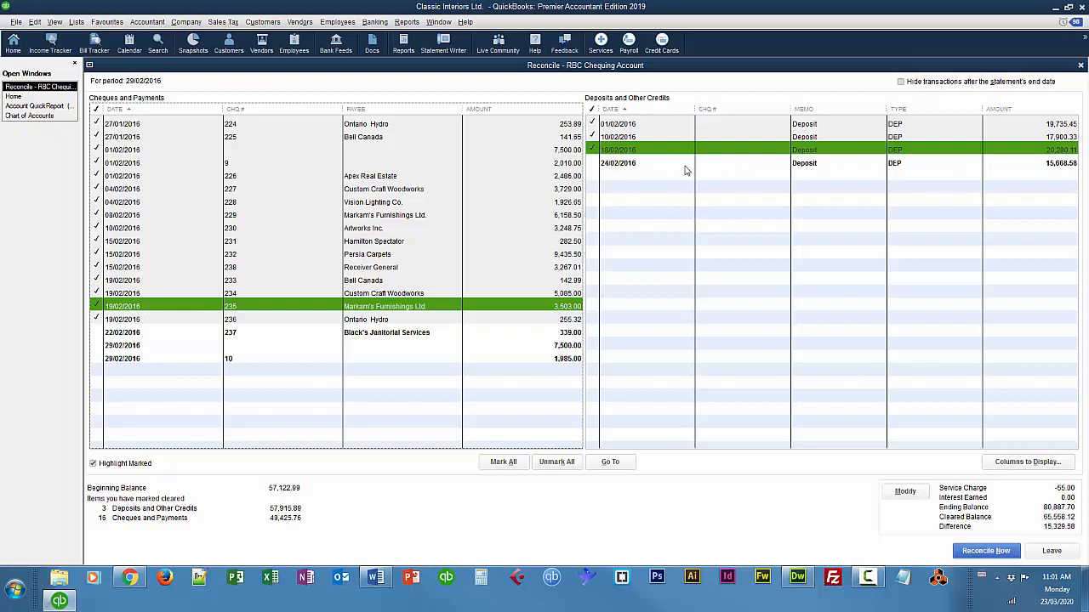
pyautogui.click(591, 169)
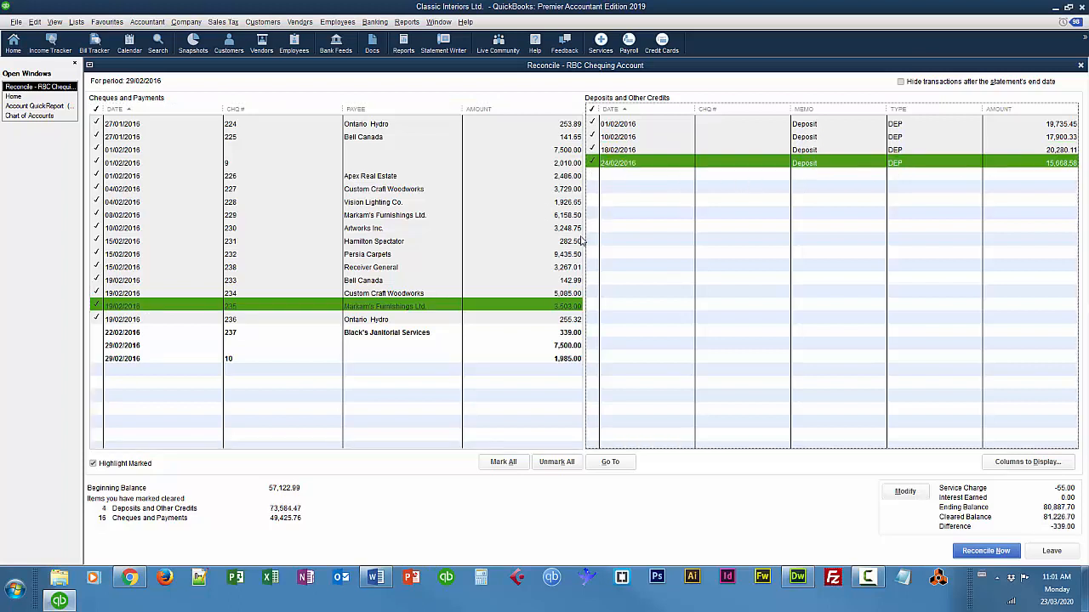
pyautogui.click(97, 334)
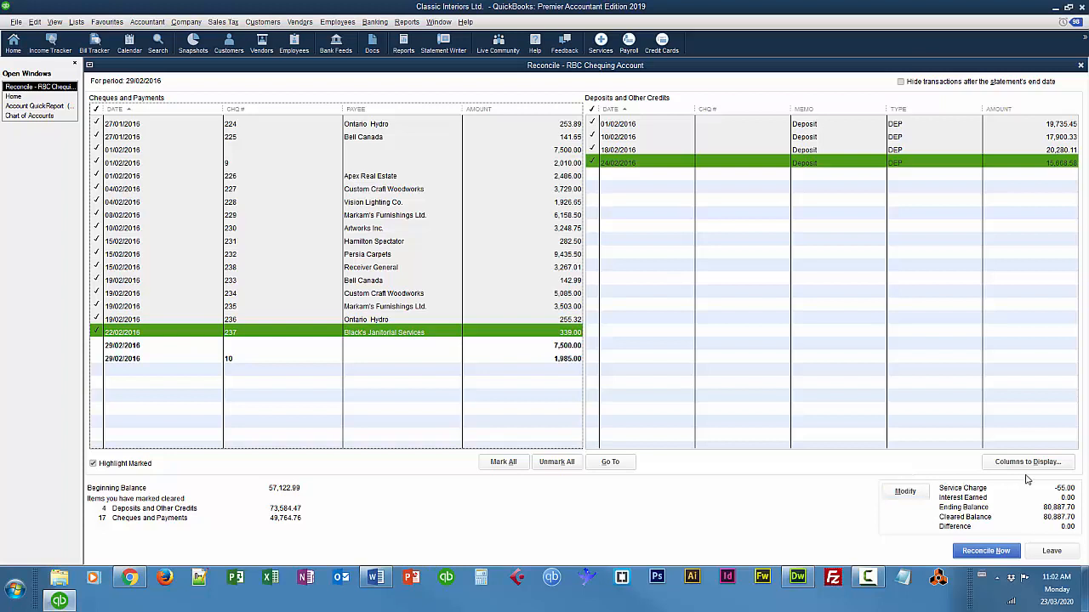
# Step: Complete the reconciliation without displaying a report, and dismiss the XPS Viewer error and window
pyautogui.click(987, 551)
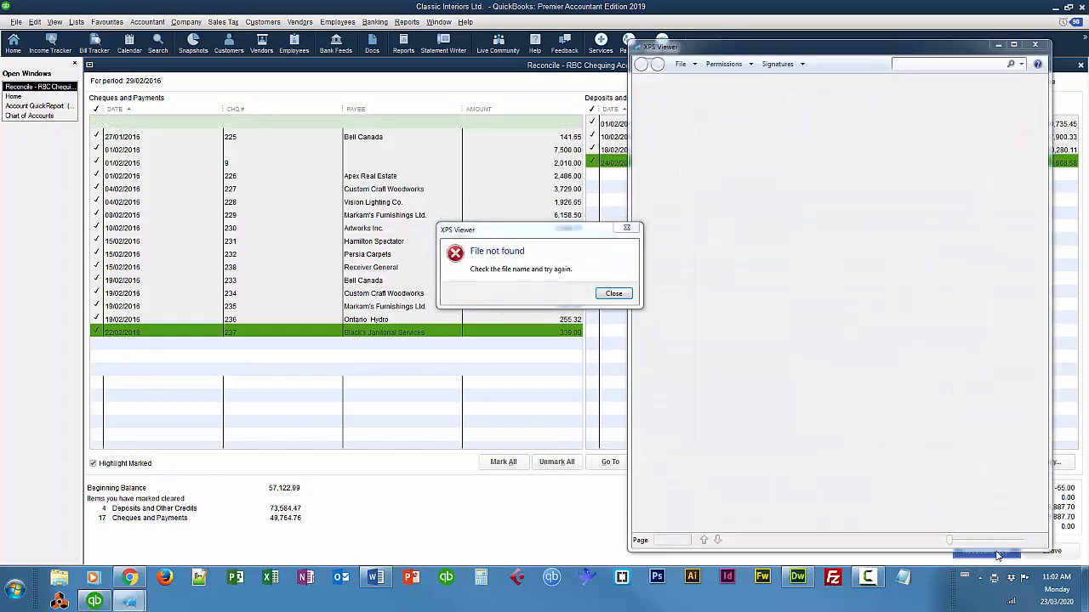
pyautogui.moveTo(336, 137); pyautogui.dragTo(404, 148)
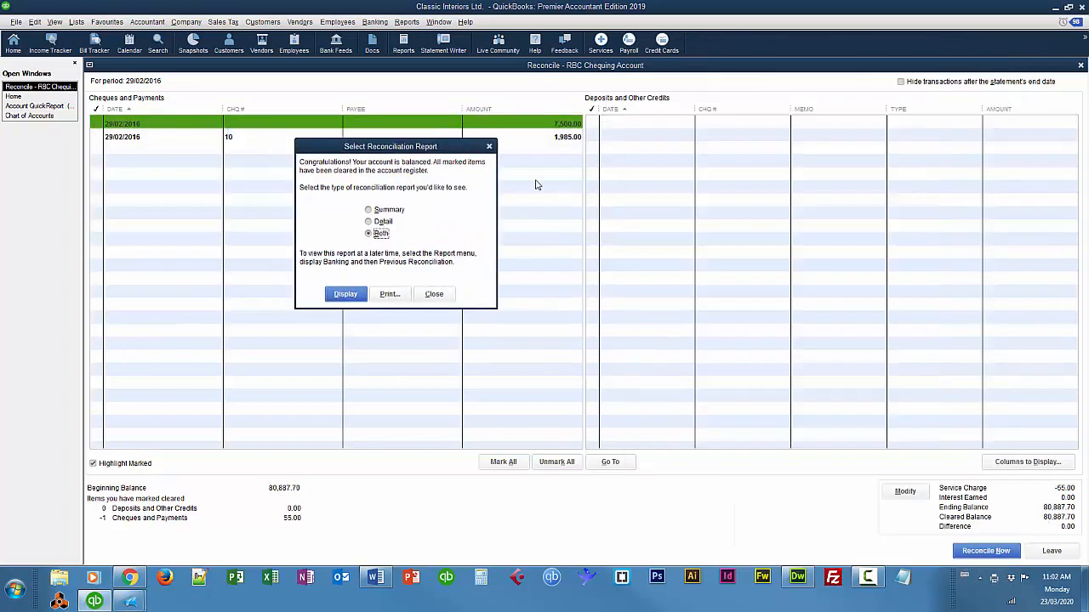
pyautogui.click(450, 301)
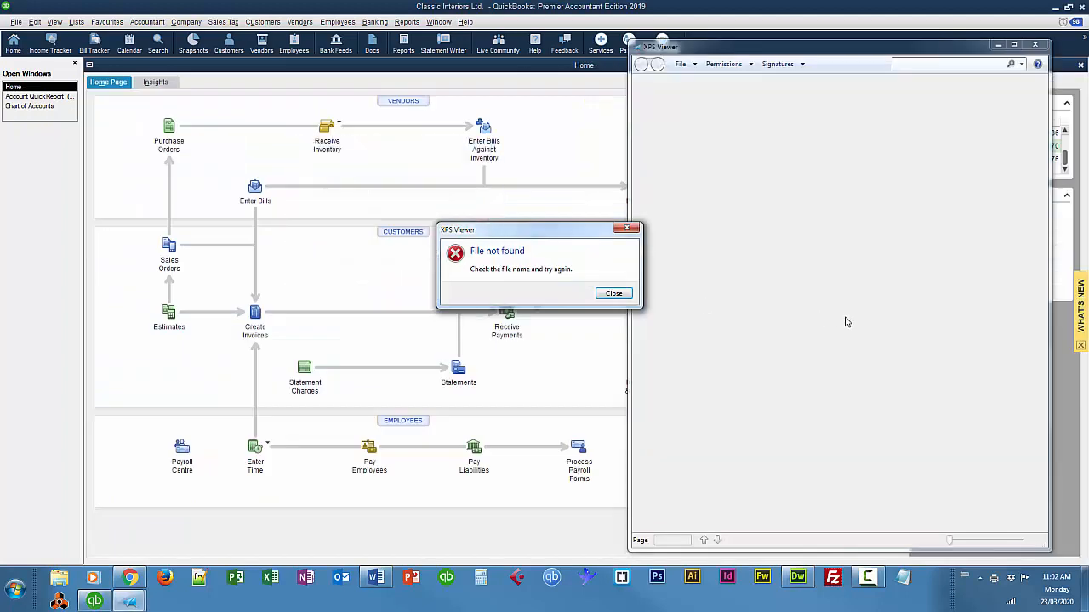
pyautogui.click(619, 295)
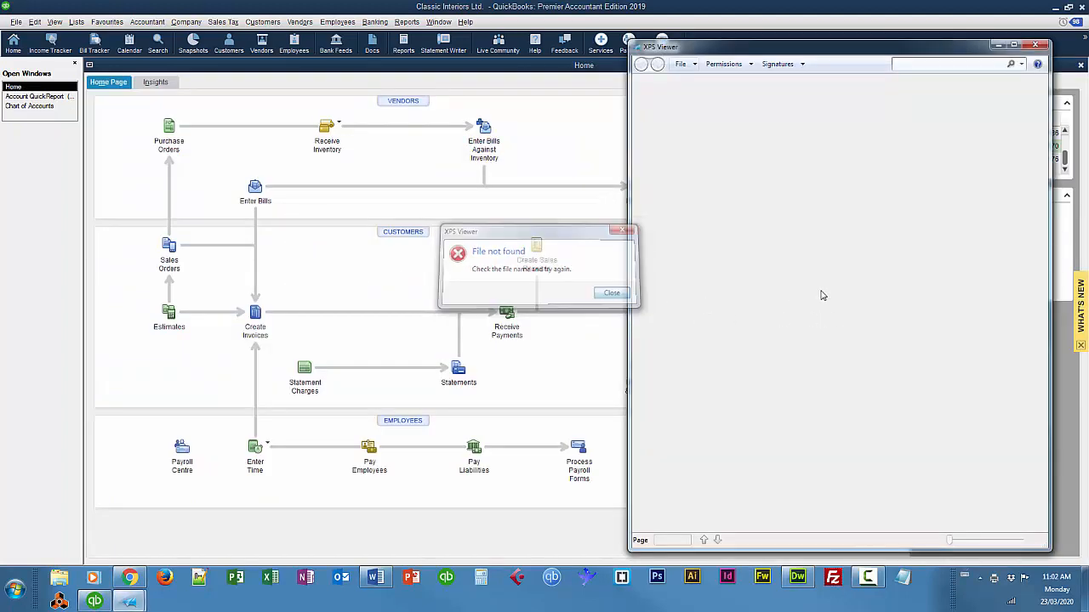
pyautogui.click(1037, 46)
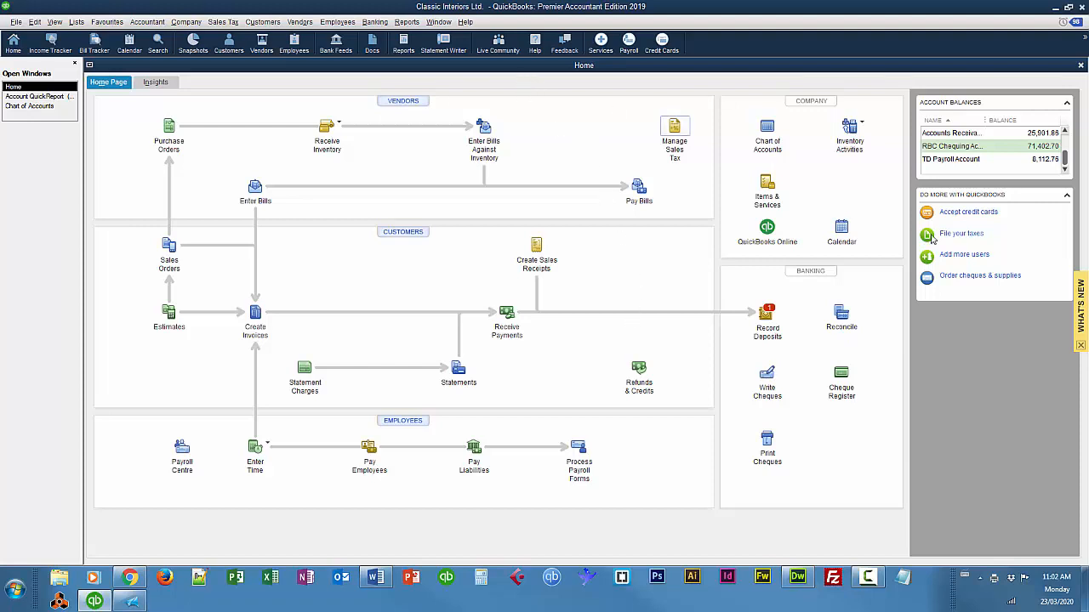
# Step: Examine the 25/02/2016 bank service charge entry in the RBC Chequing Account register, and return to the home page
pyautogui.click(842, 376)
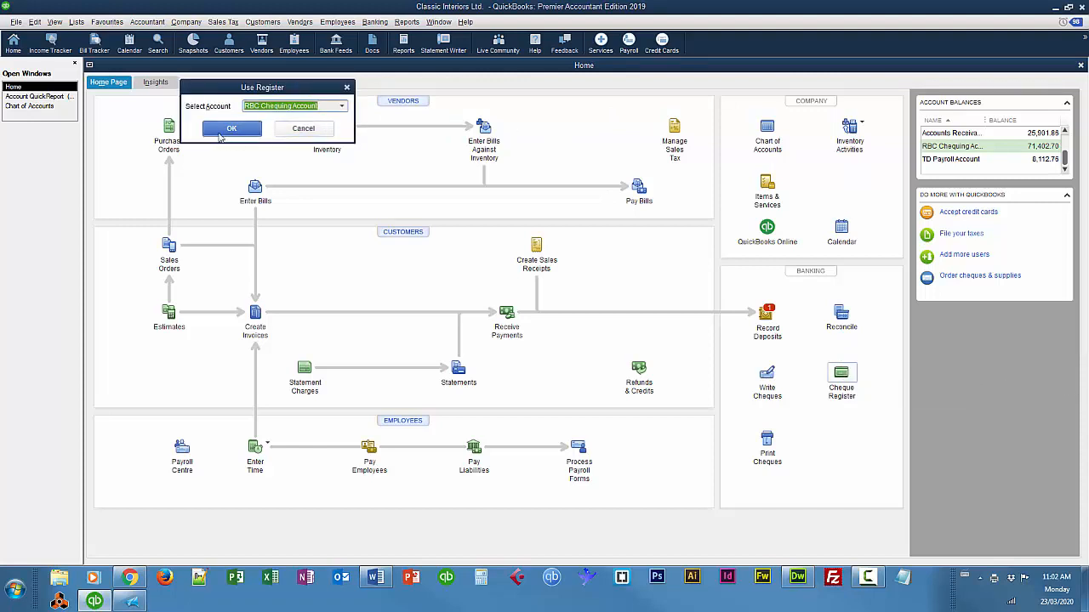
pyautogui.click(231, 128)
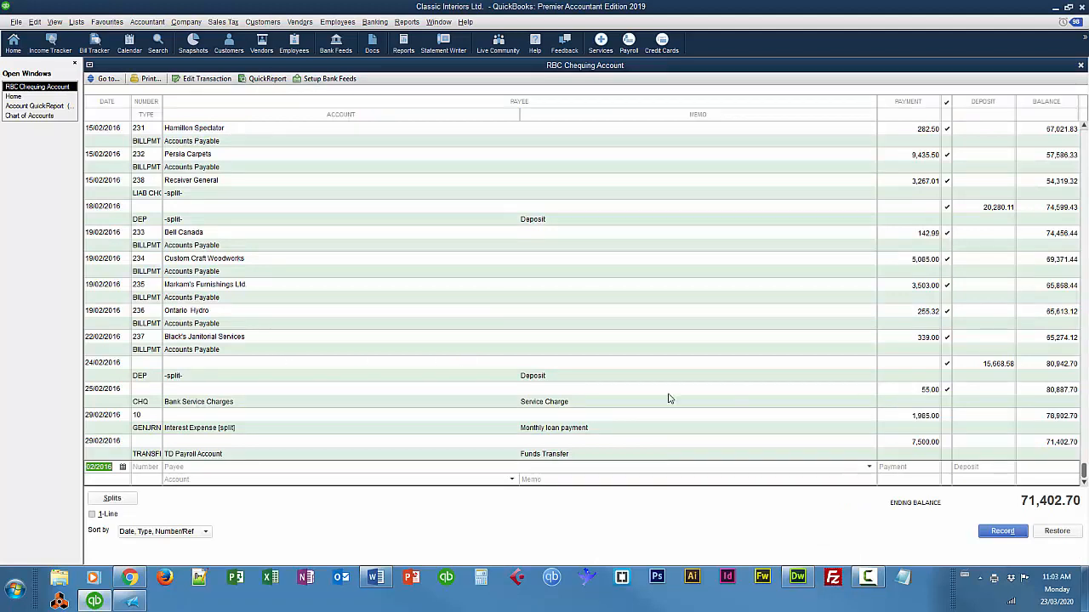
pyautogui.doubleClick(140, 402)
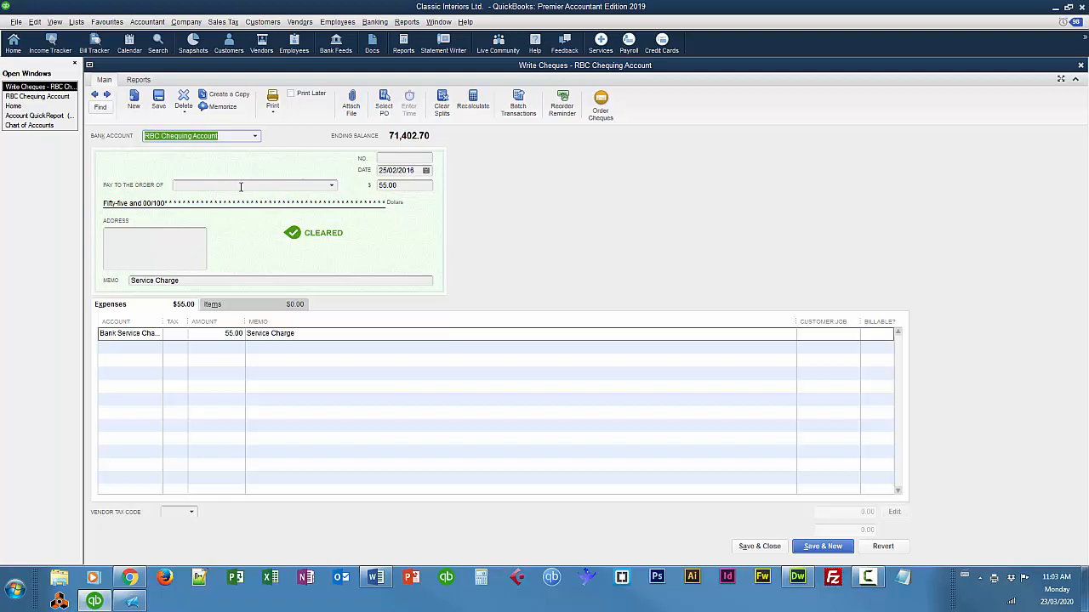
pyautogui.click(1080, 65)
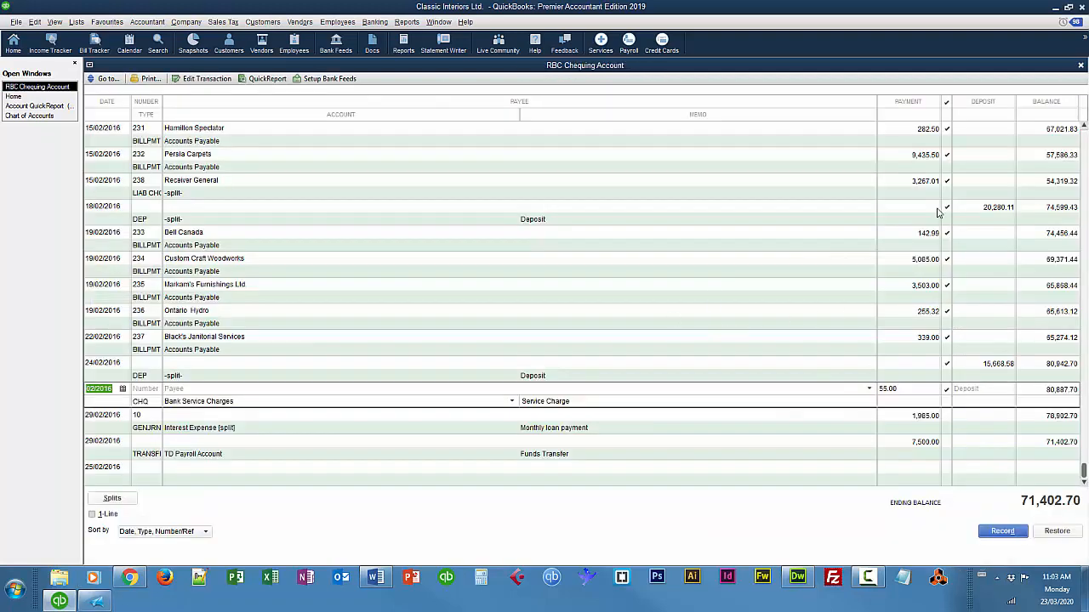
pyautogui.click(1080, 65)
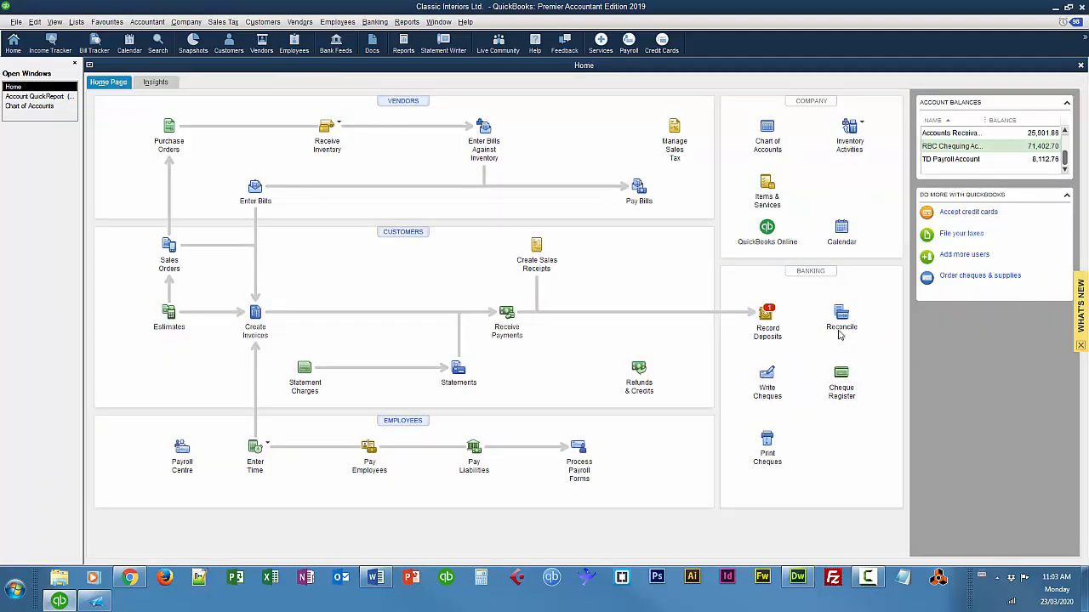